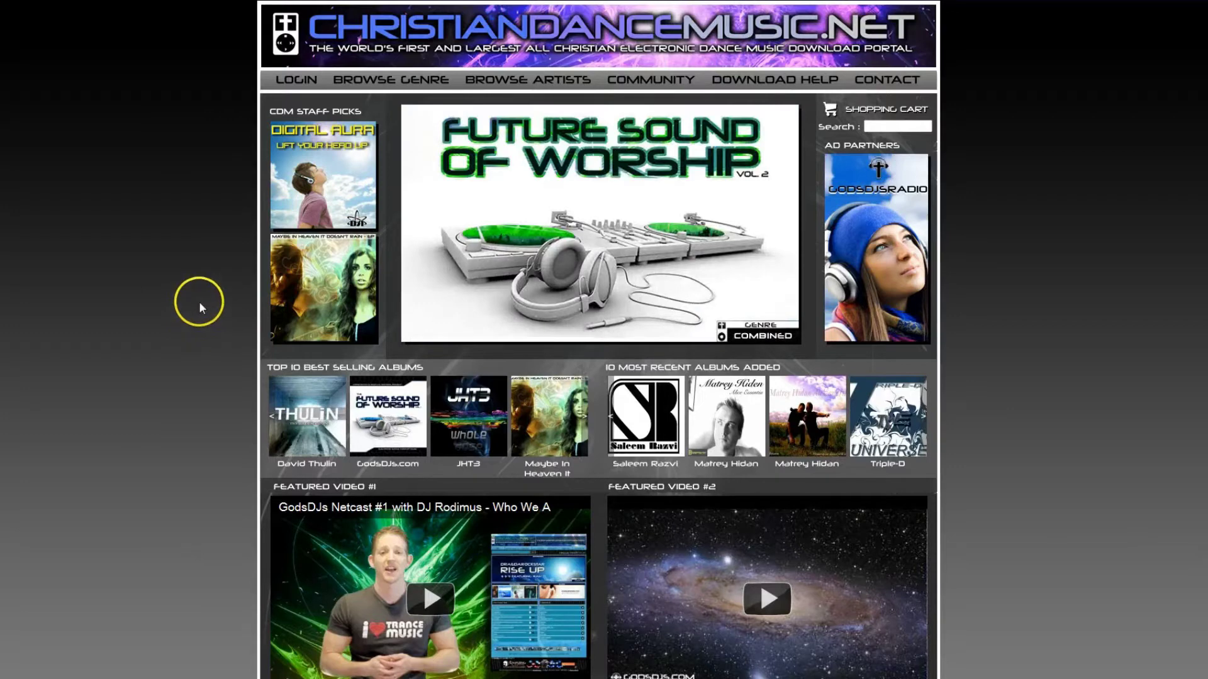
Advance the Top 10 Best Selling Albums carousel three times to reveal Double Dutch's The Master
left_click(587, 430)
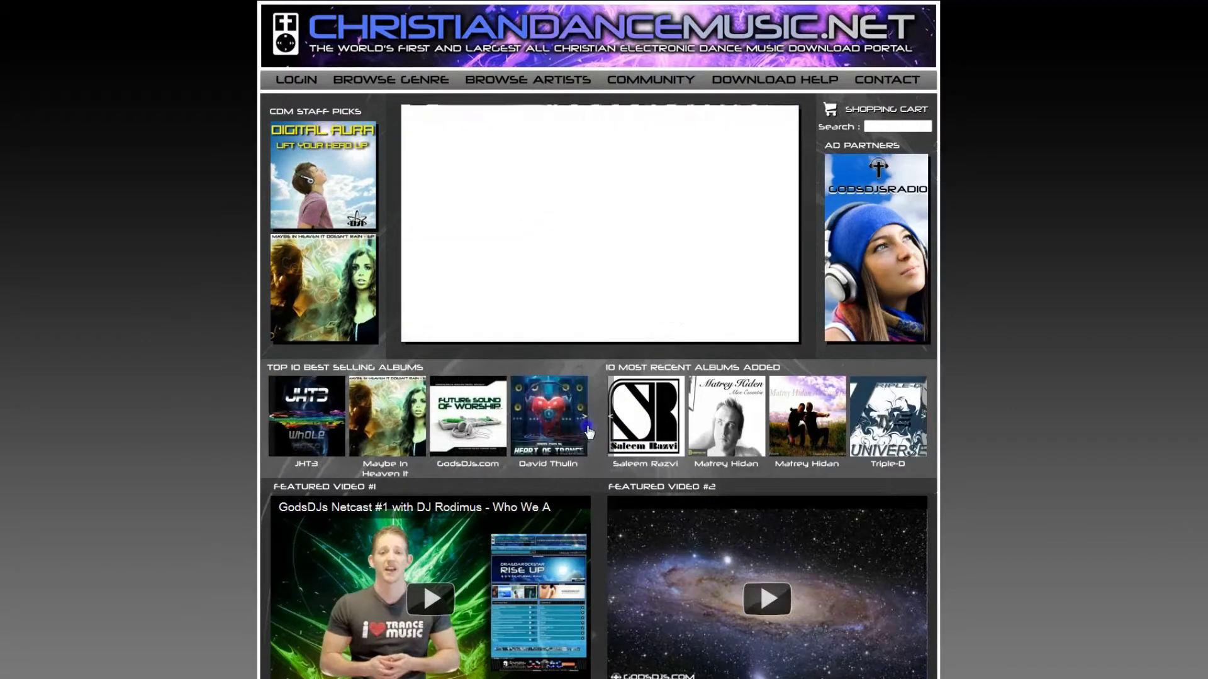
left_click(587, 430)
left_click(587, 431)
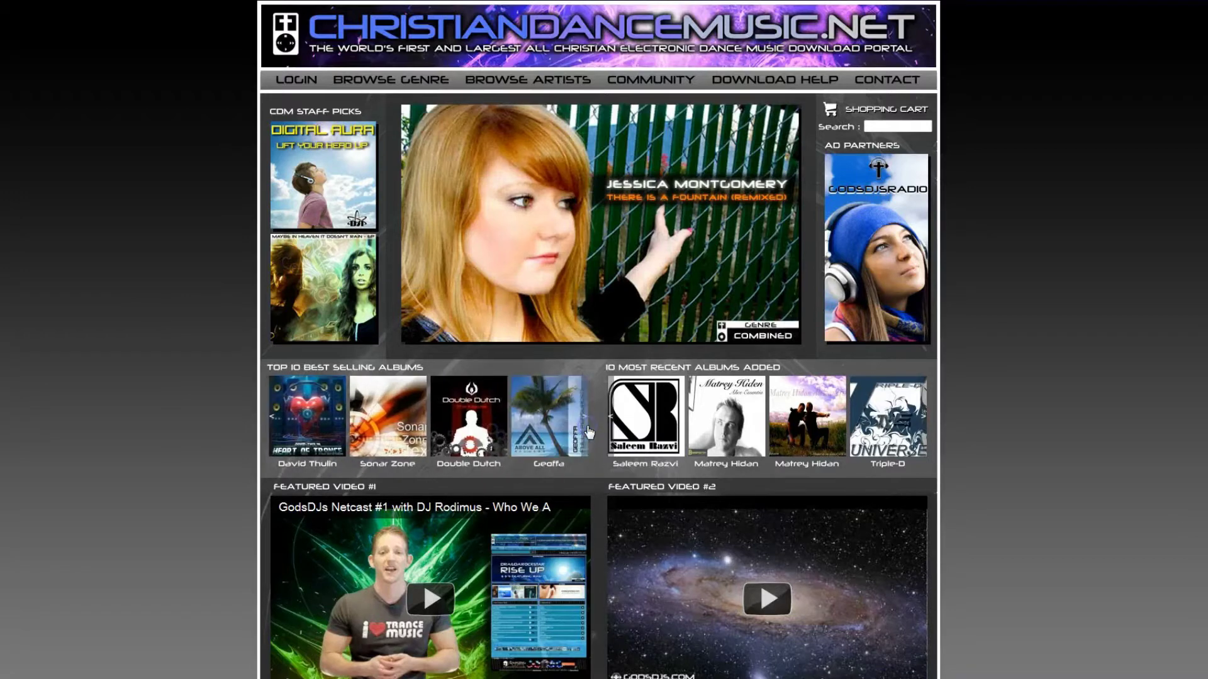
Add The Master (Timofey Clubmix) and Rebel Planet from The Master to the cart, then check out ($3.00)
left_click(342, 465)
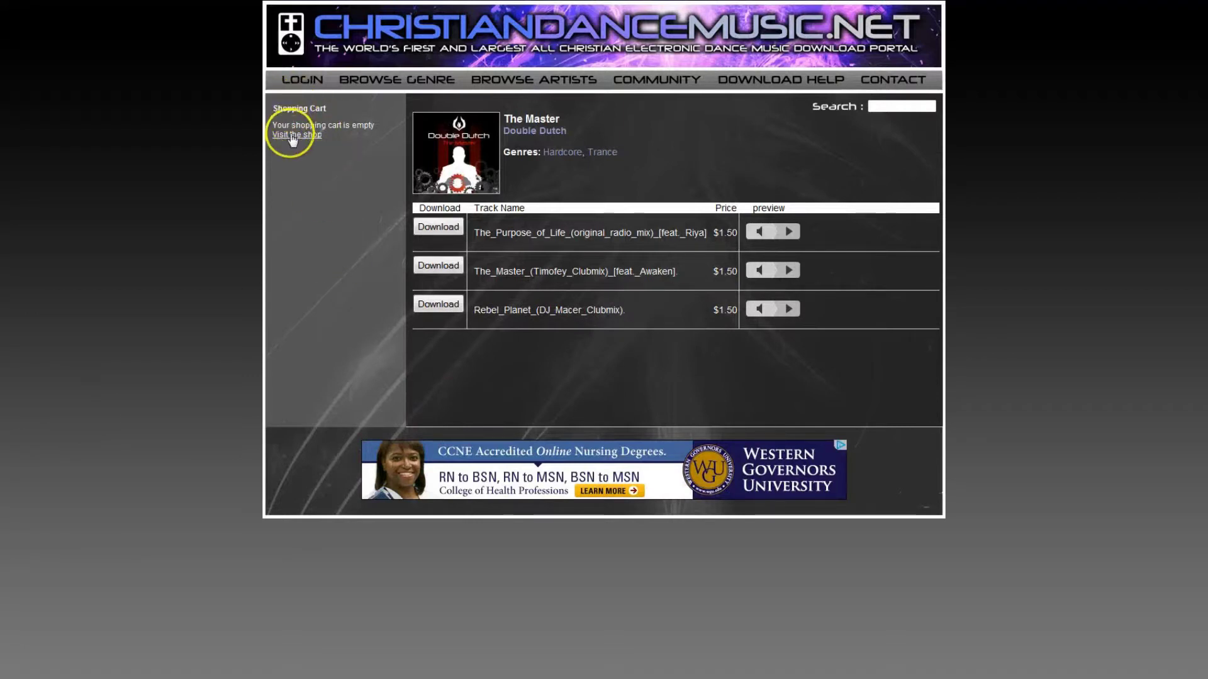
left_click(453, 274)
left_click(449, 307)
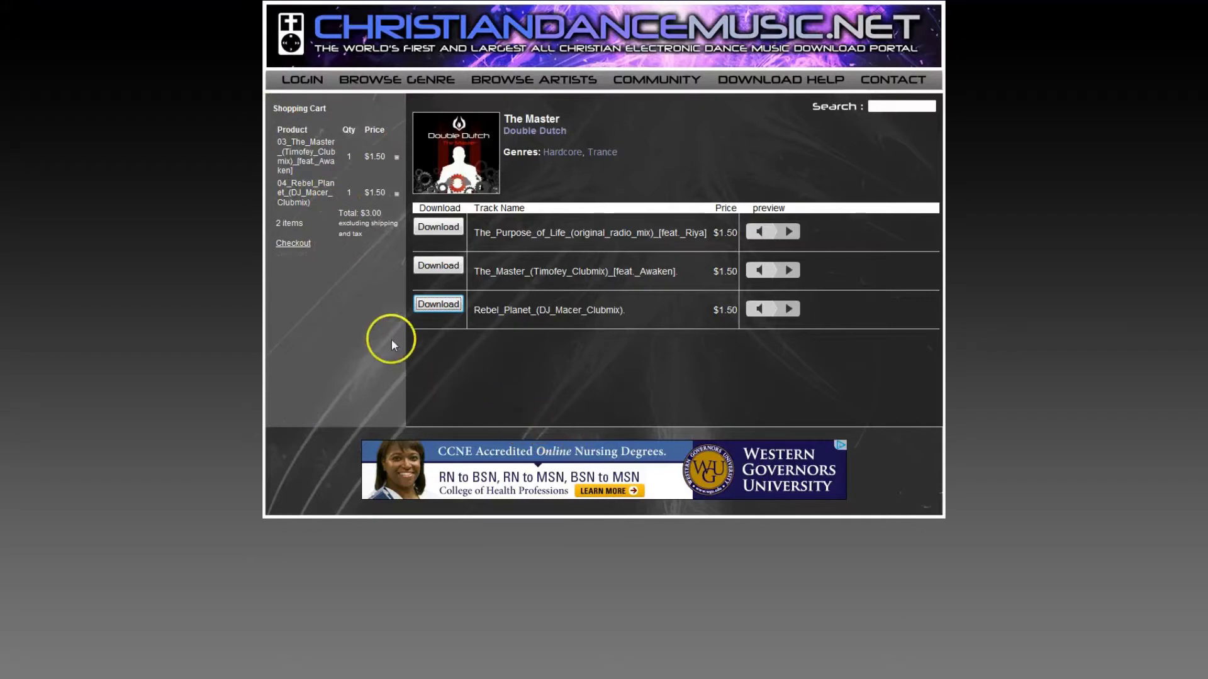
left_click(295, 247)
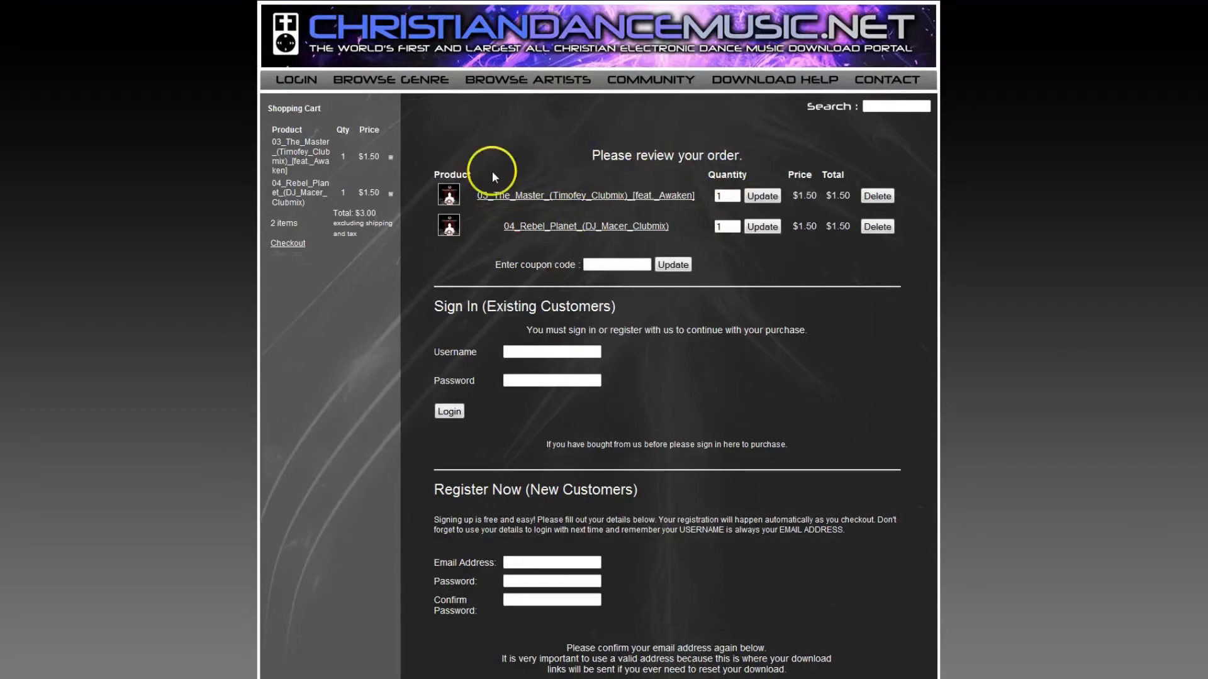
scroll(492, 171, "down", 2)
scroll(531, 364, "down", 2)
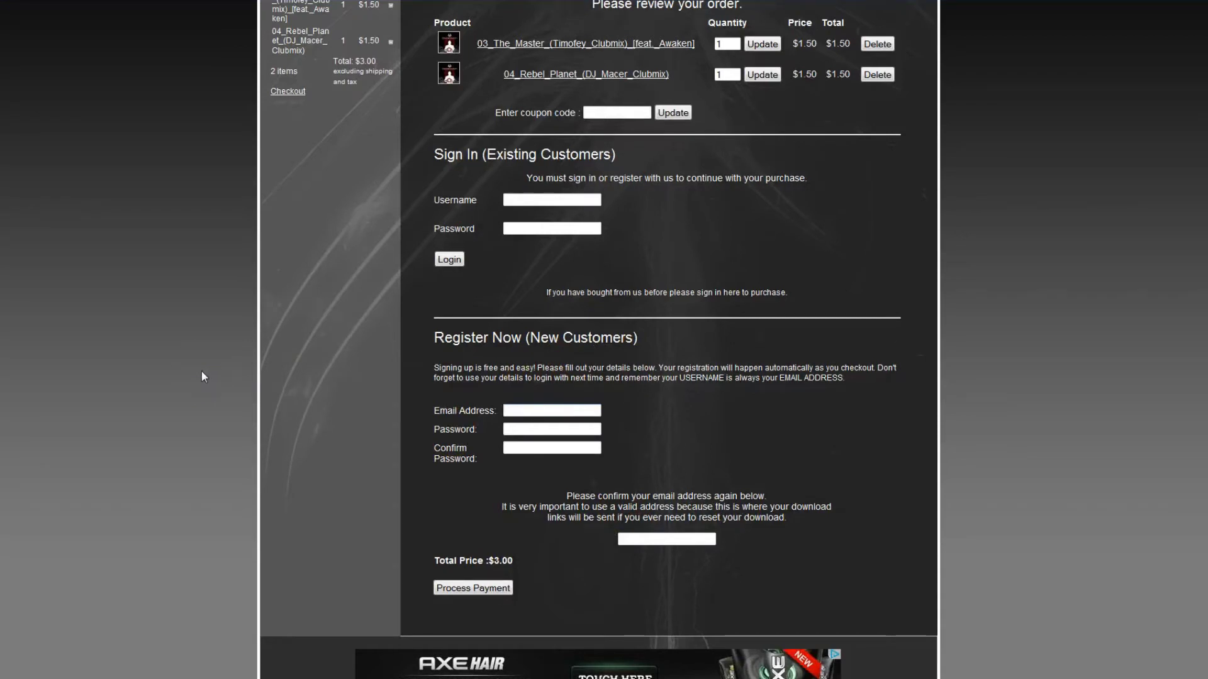
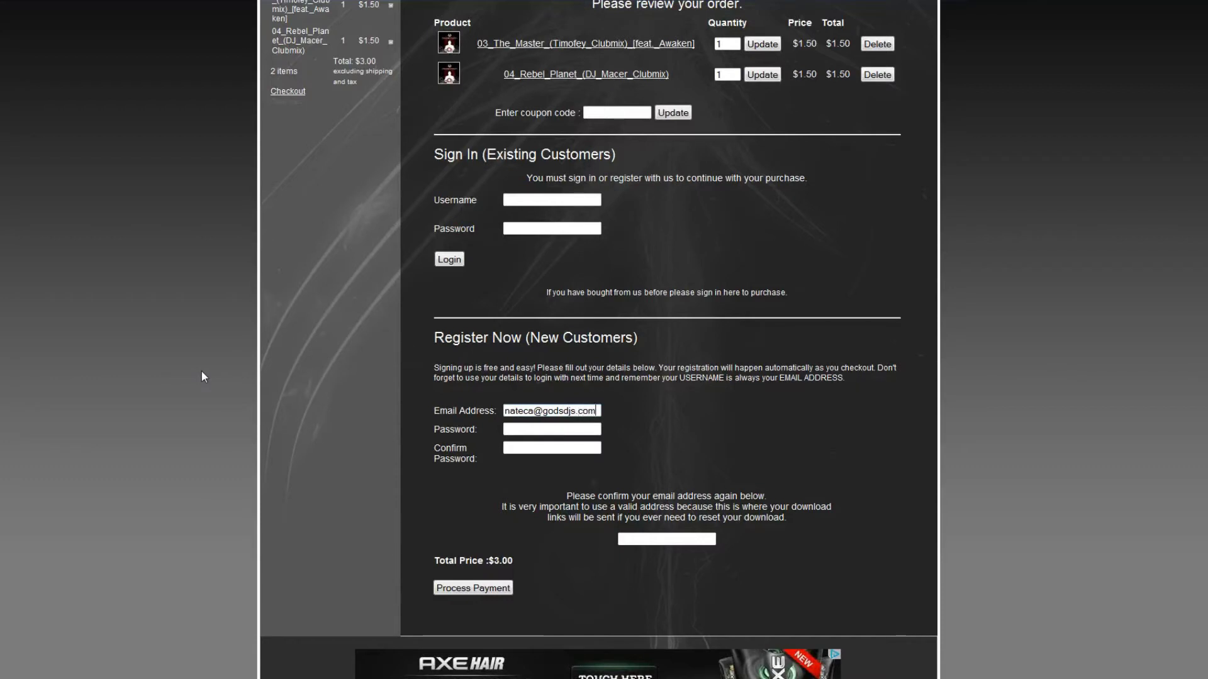
Enter the password and its confirmation, then copy the entered email address
key("Tab")
type("•••••")
key("Tab")
type("••••")
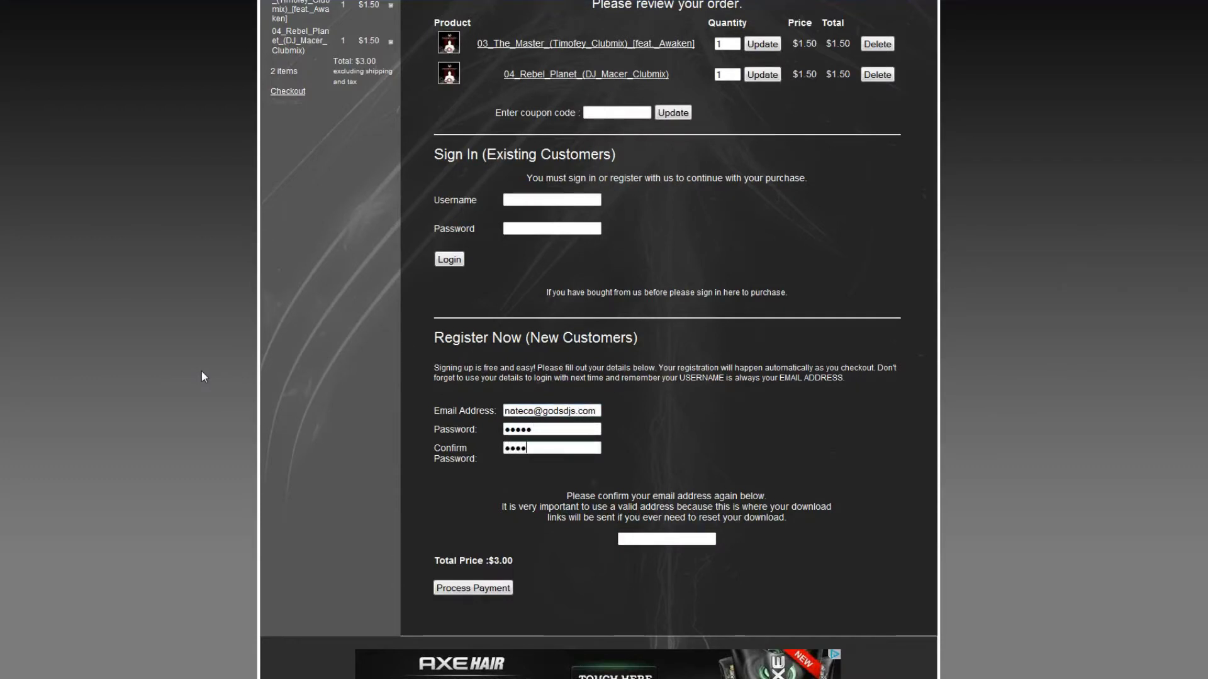
type("•")
left_click_drag(599, 412, 518, 410)
right_click(524, 410)
left_click(577, 450)
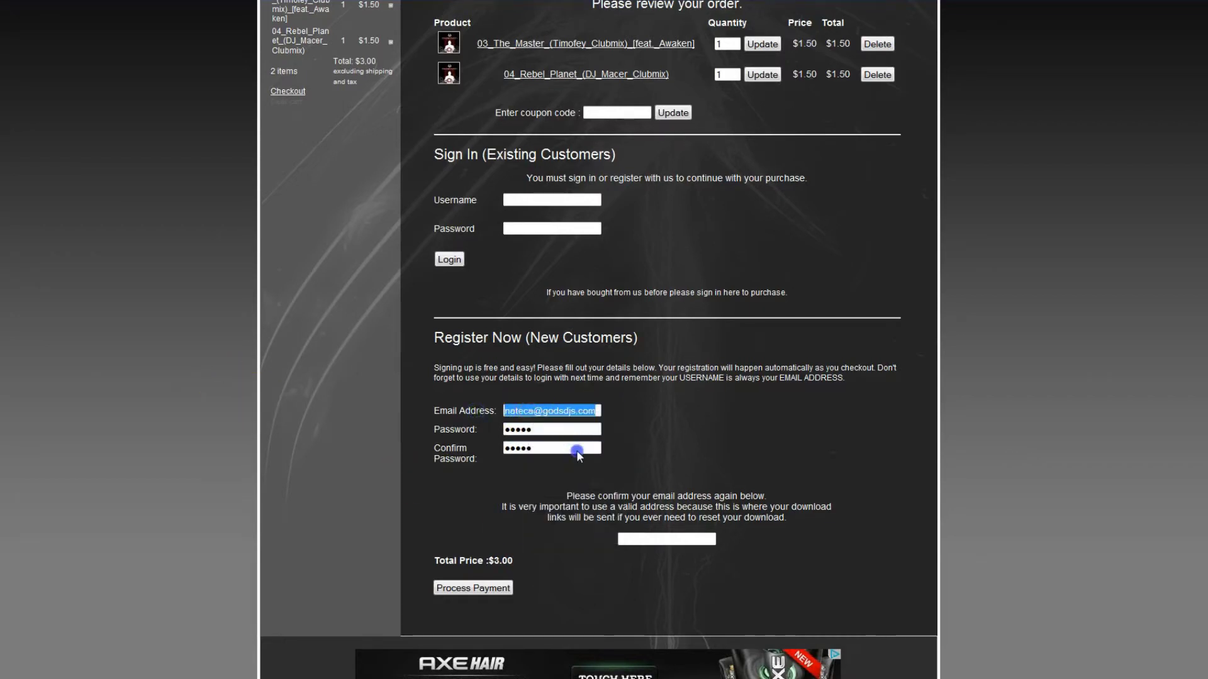
Paste the email into the confirmation field and submit the order for payment
left_click(638, 536)
right_click(638, 535)
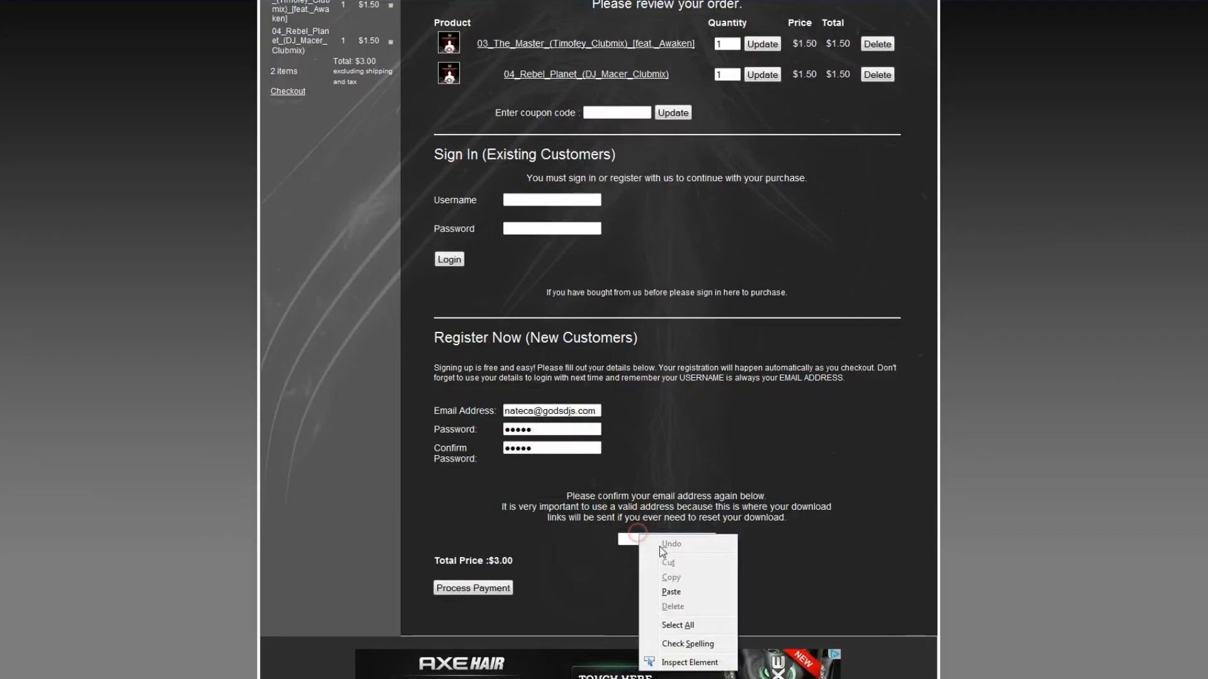
left_click(683, 587)
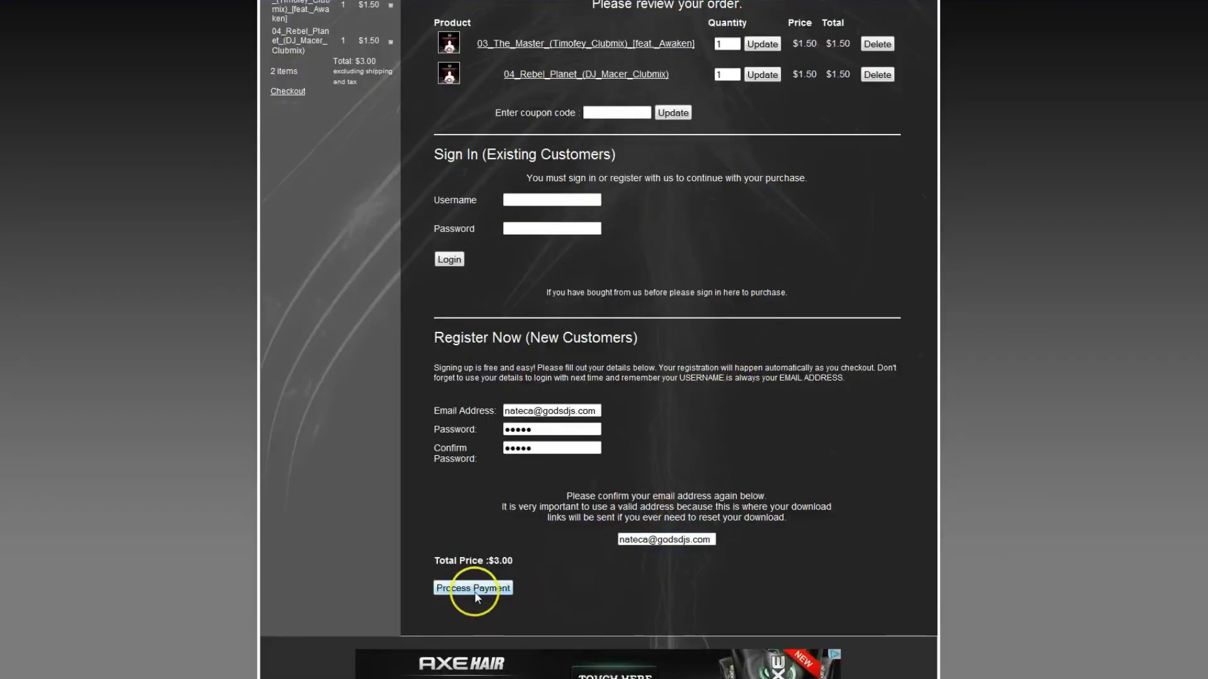
left_click(475, 589)
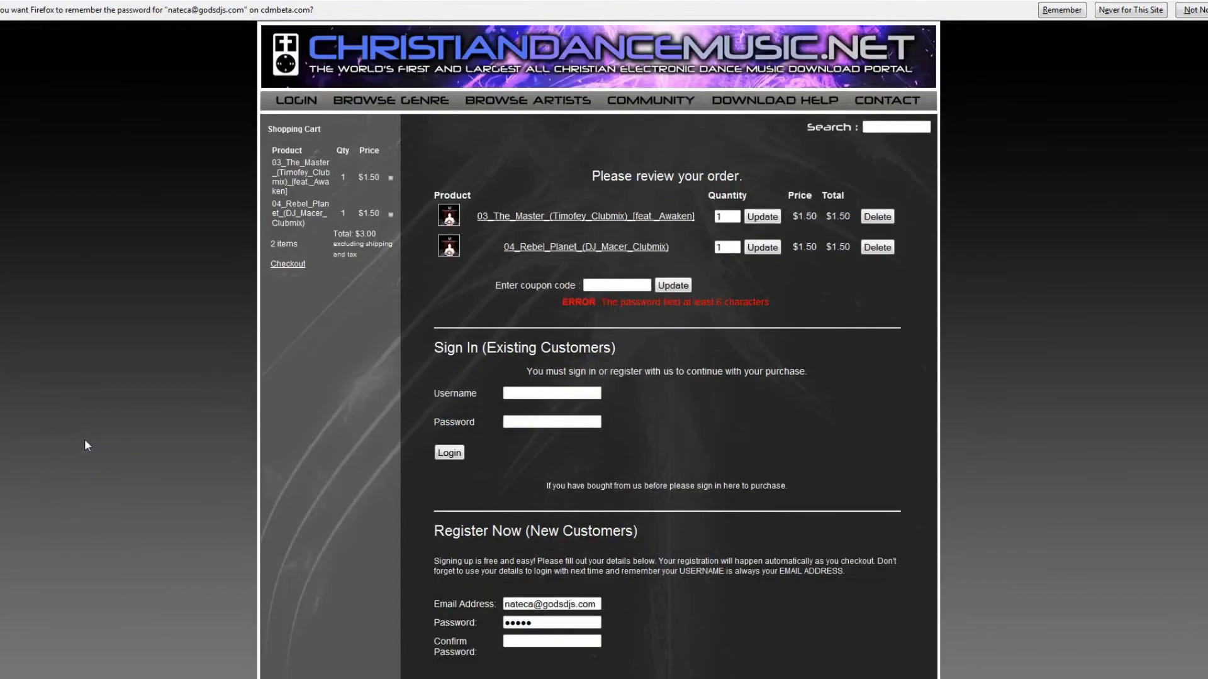
Lengthen the password to six characters, retype the confirmation, and resubmit the $3.00 order
left_click(542, 624)
type("6")
key("Tab")
scroll(675, 644, "down", 2)
scroll(651, 651, "down", 2)
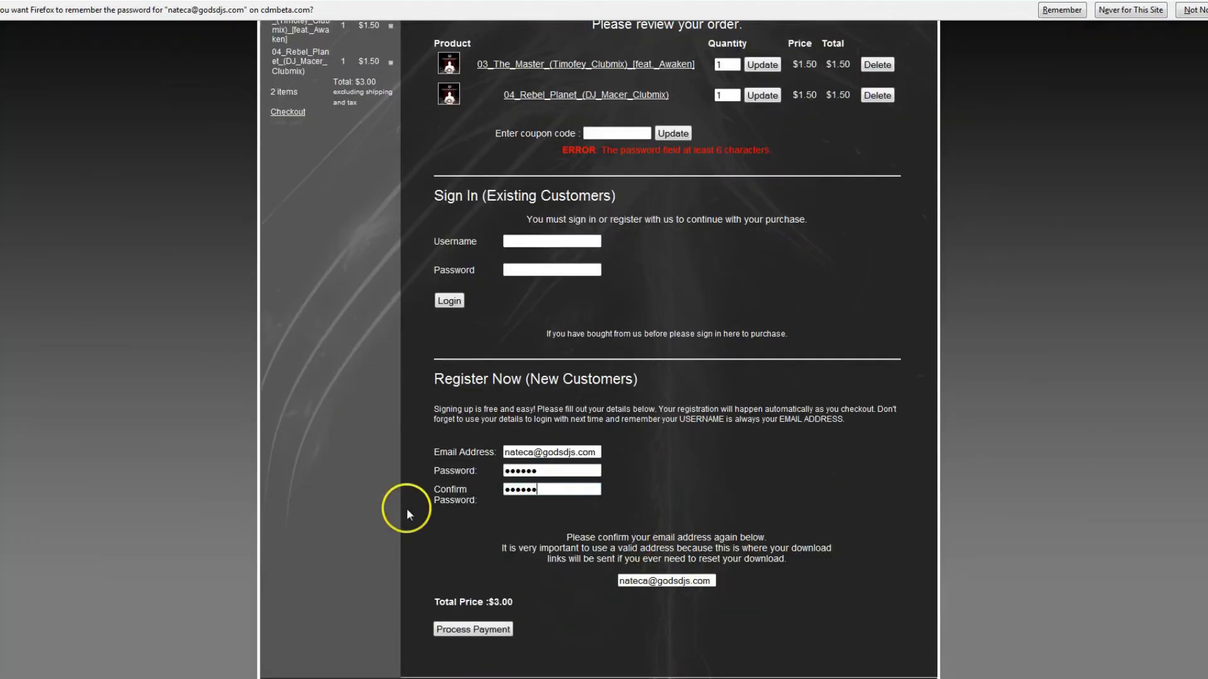
left_click(448, 630)
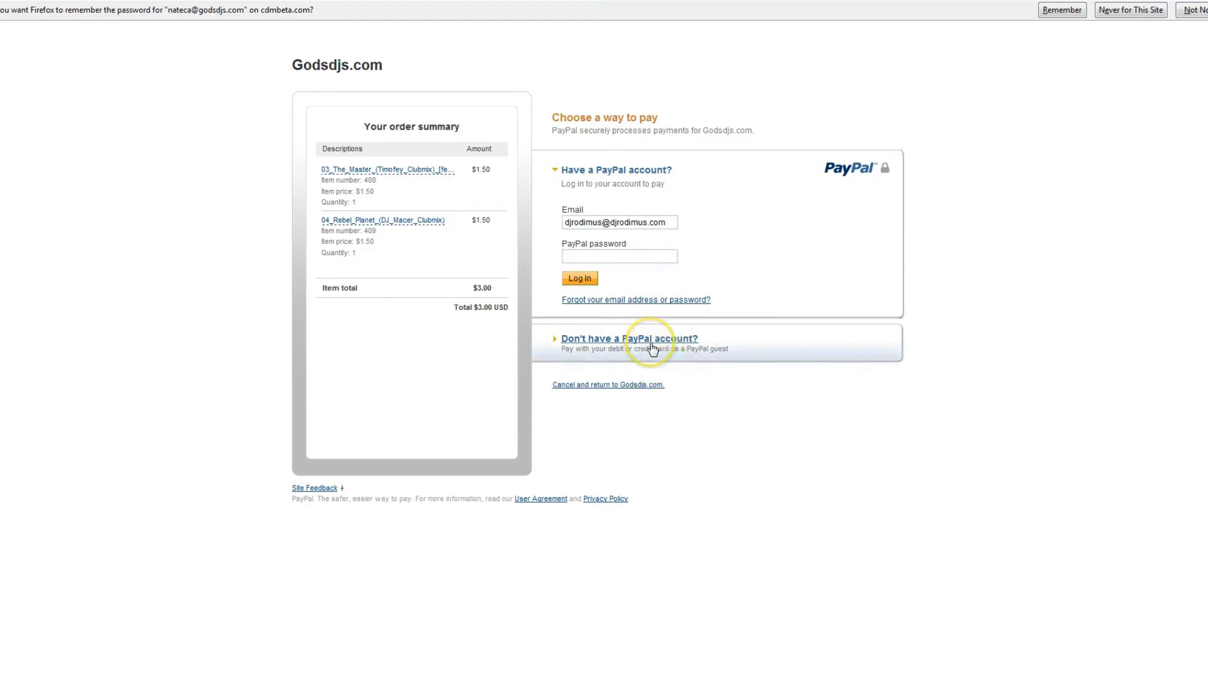
Log in to PayPal with the account password to reach the $3.00 review page
left_click(626, 256)
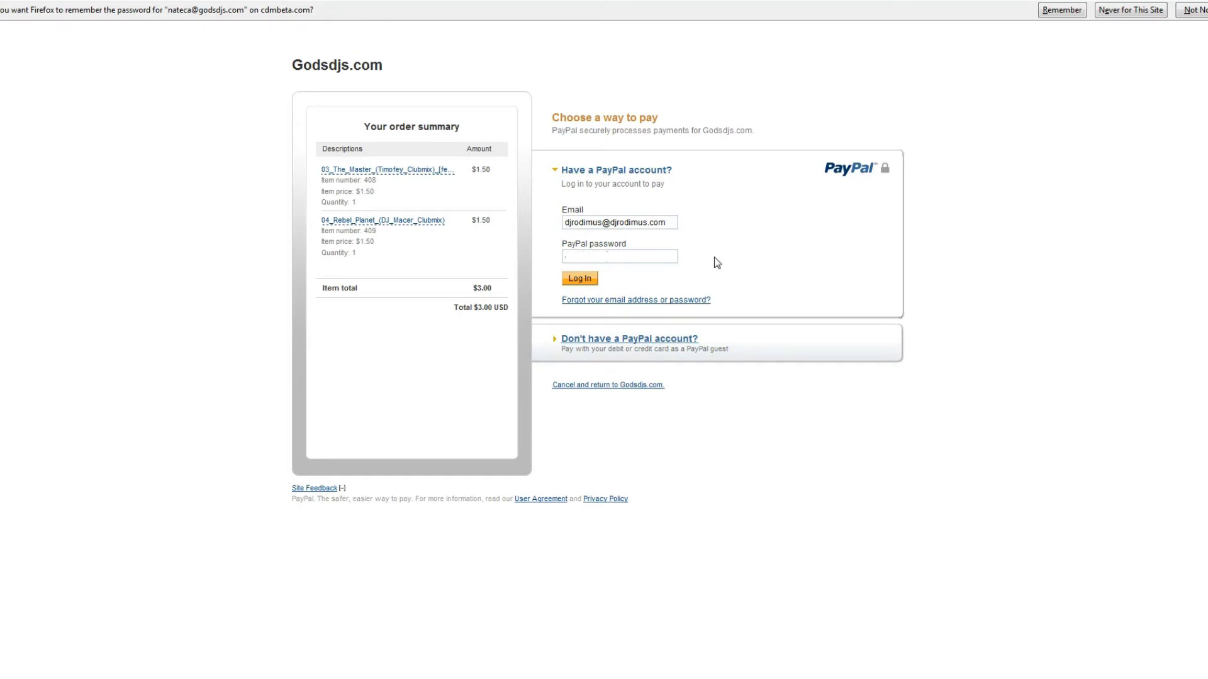
left_click(580, 279)
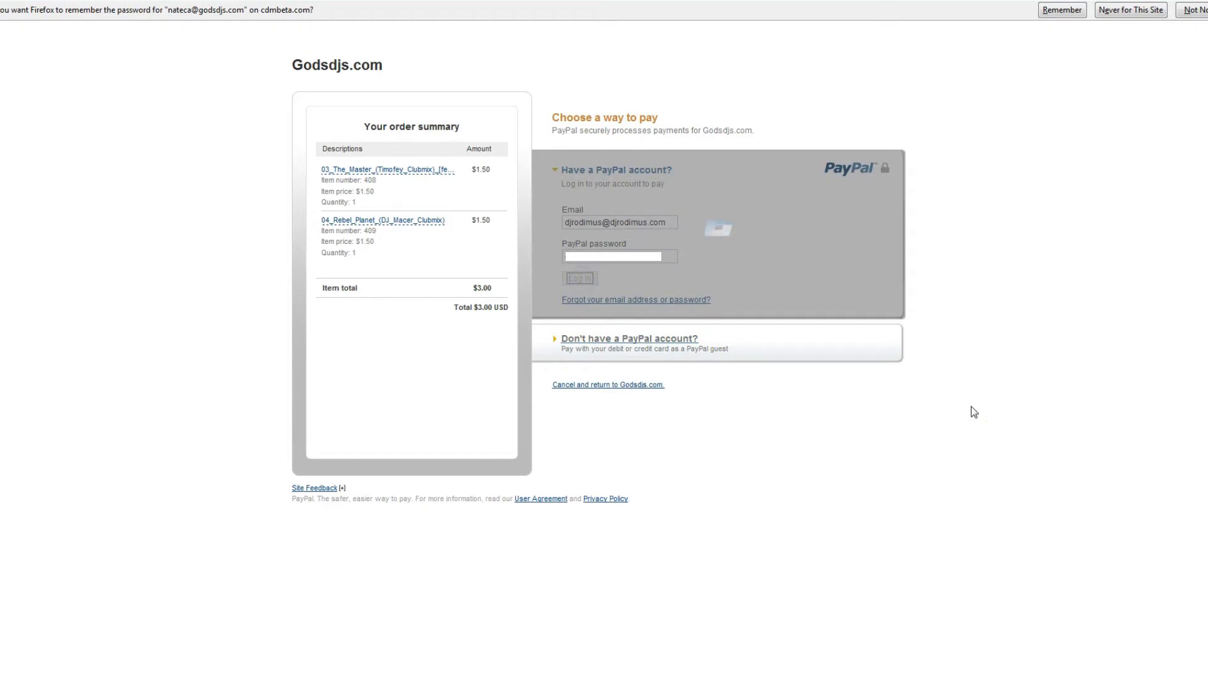
left_click(863, 350)
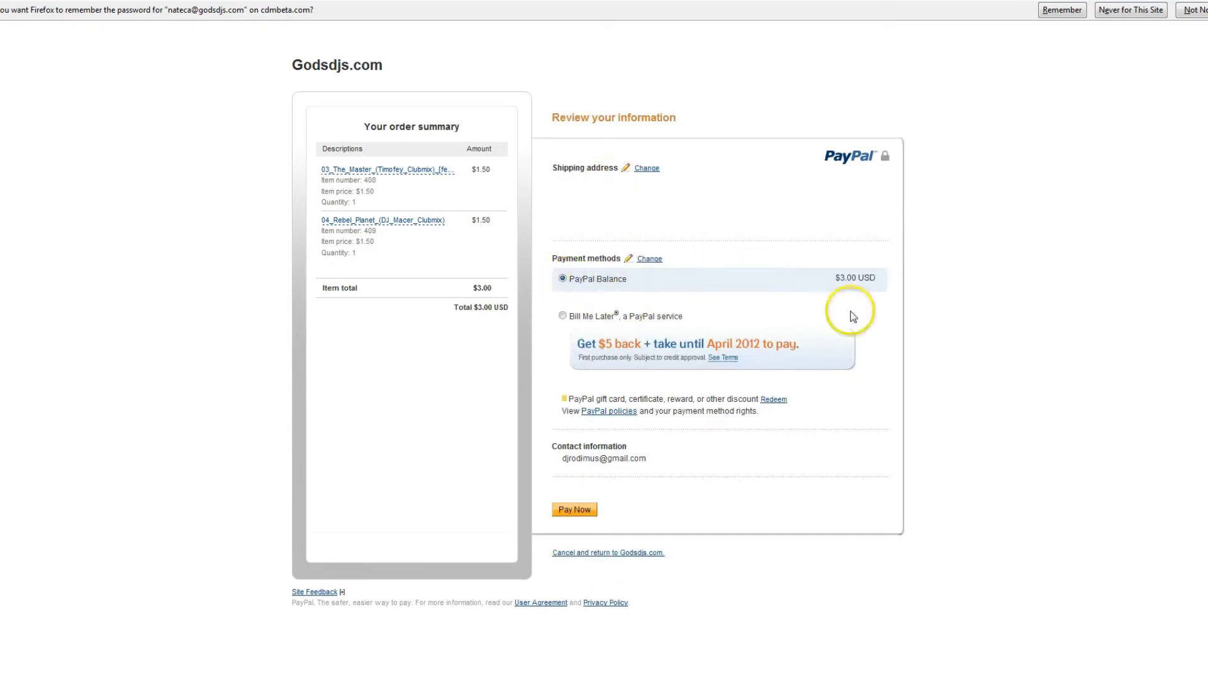
Pay the $3.00 USD from the PayPal Balance with Pay Now
left_click(562, 511)
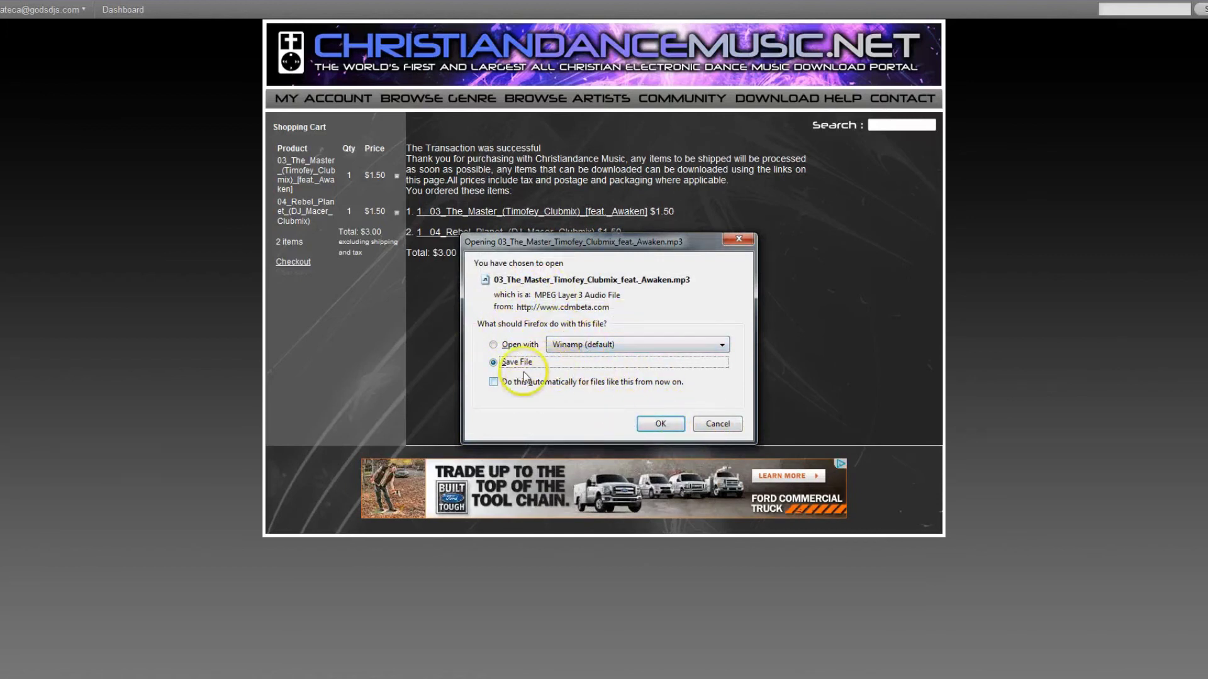
Save The Master (Timofey Clubmix) MP3 using Firefox's Save File option
left_click(658, 430)
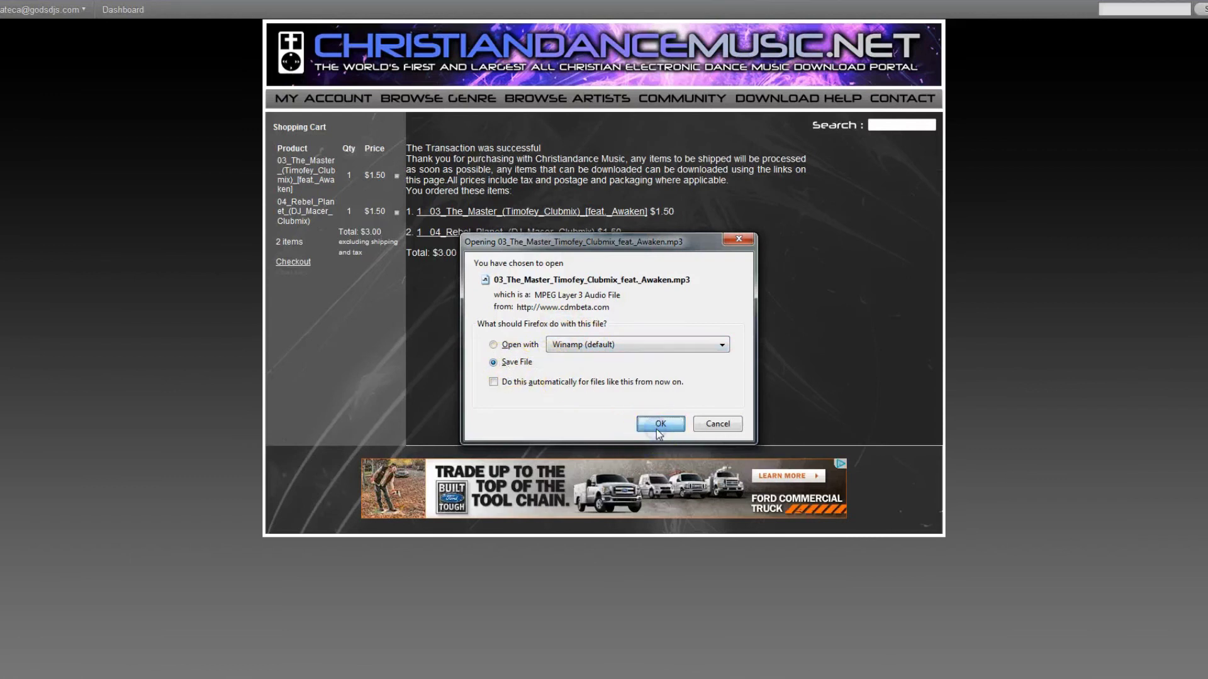
left_click(659, 427)
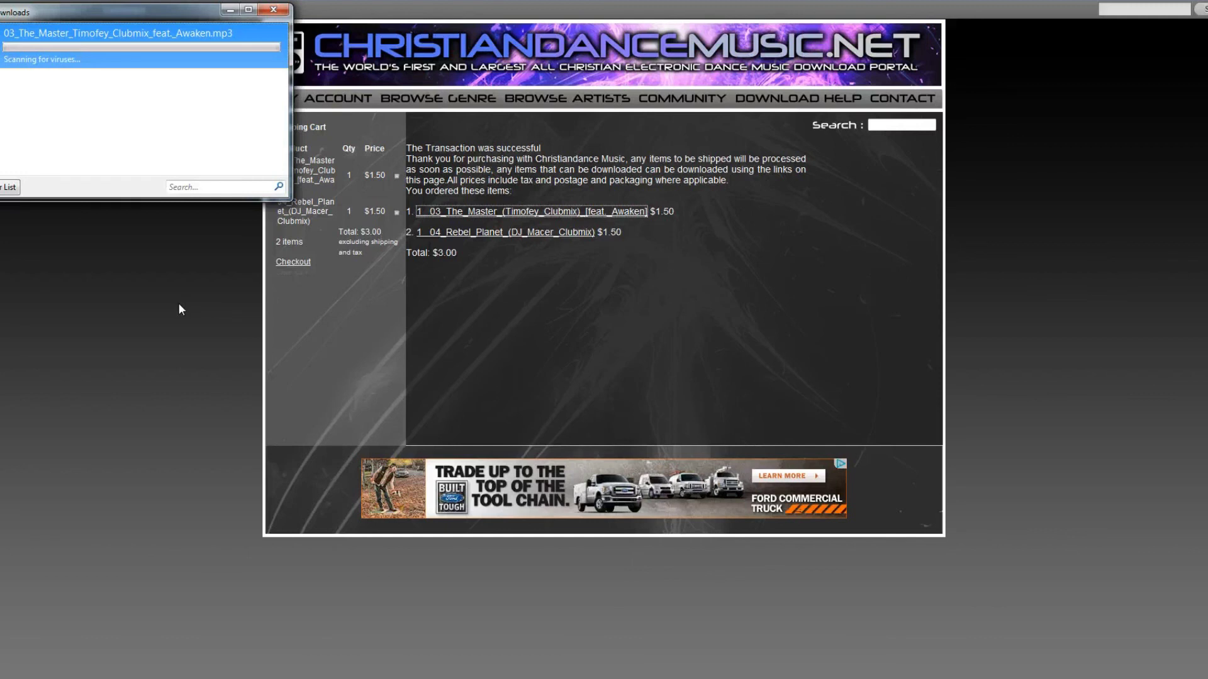
Bring the Downloads window into view, confirm the 7.8 MB MP3 finished, then minimize it
left_click_drag(107, 13, 194, 132)
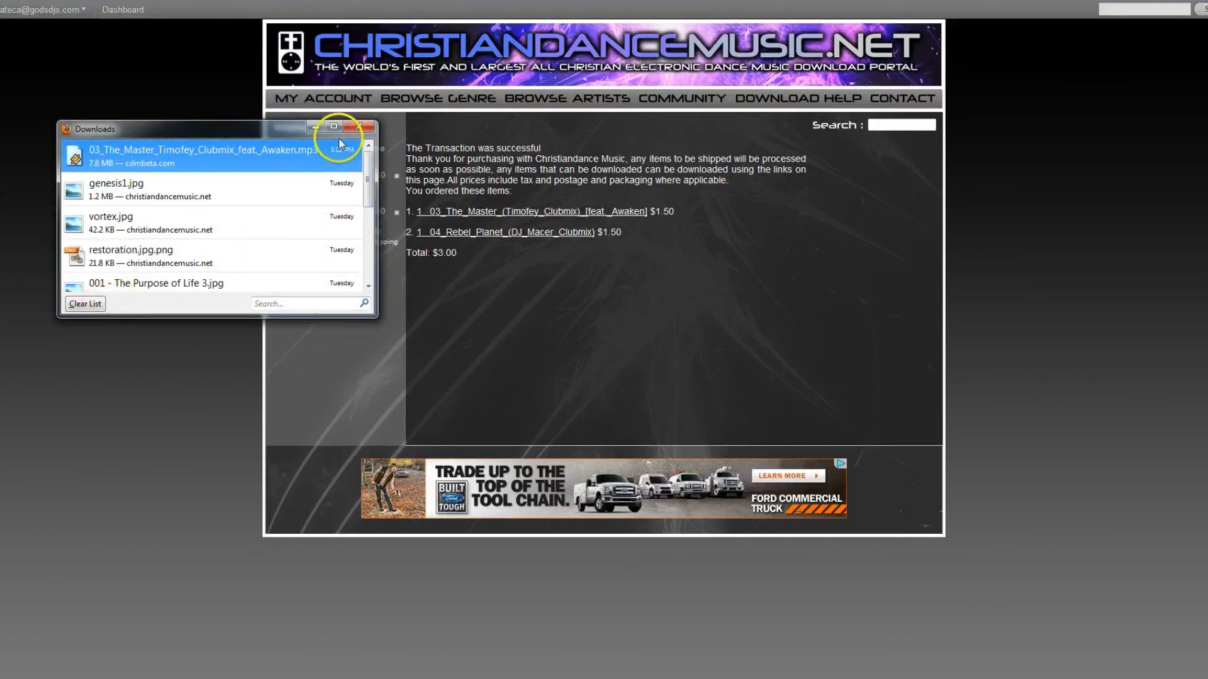
left_click(317, 125)
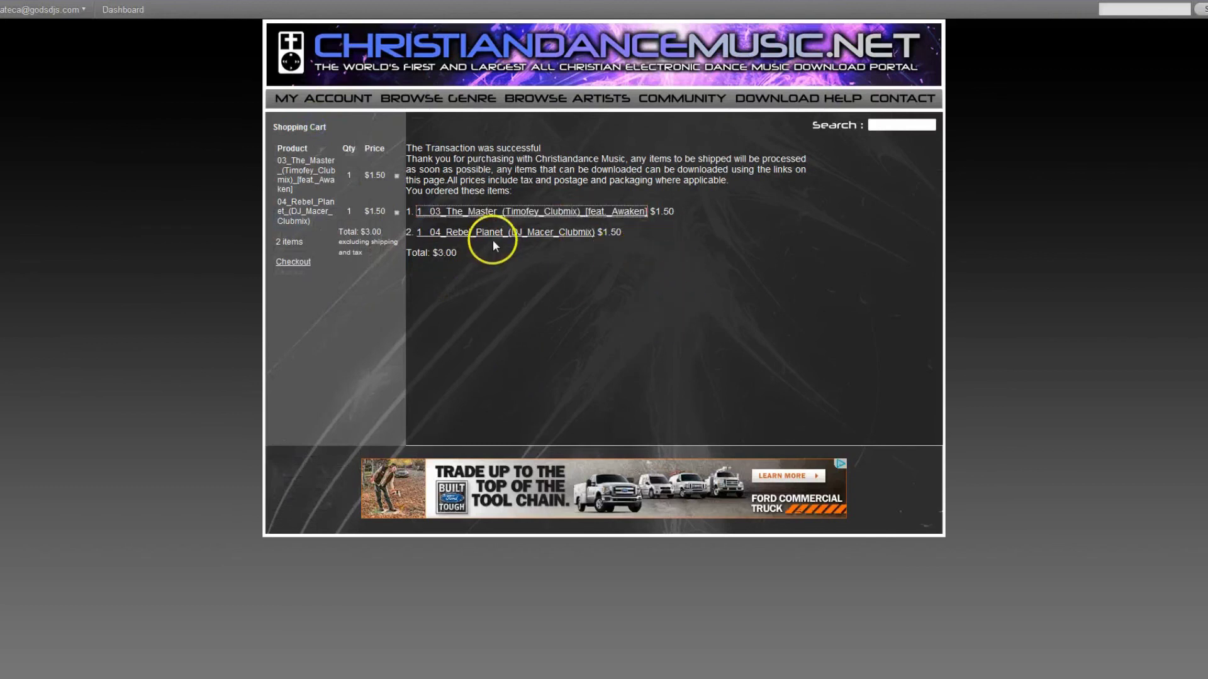